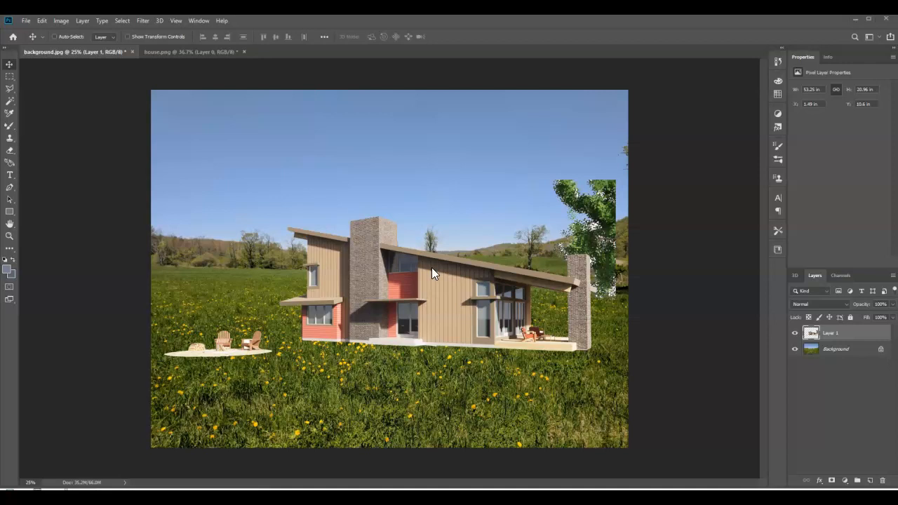
left_click(41, 21)
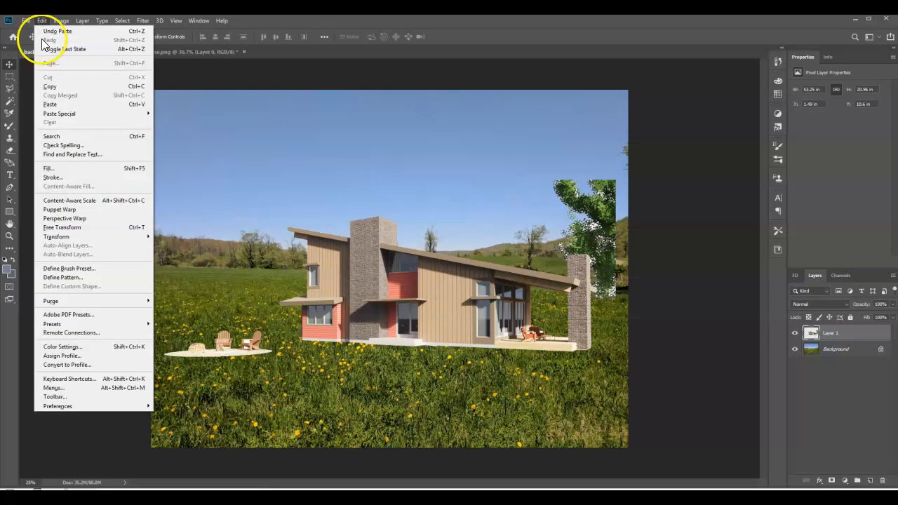
left_click(91, 237)
left_click(168, 251)
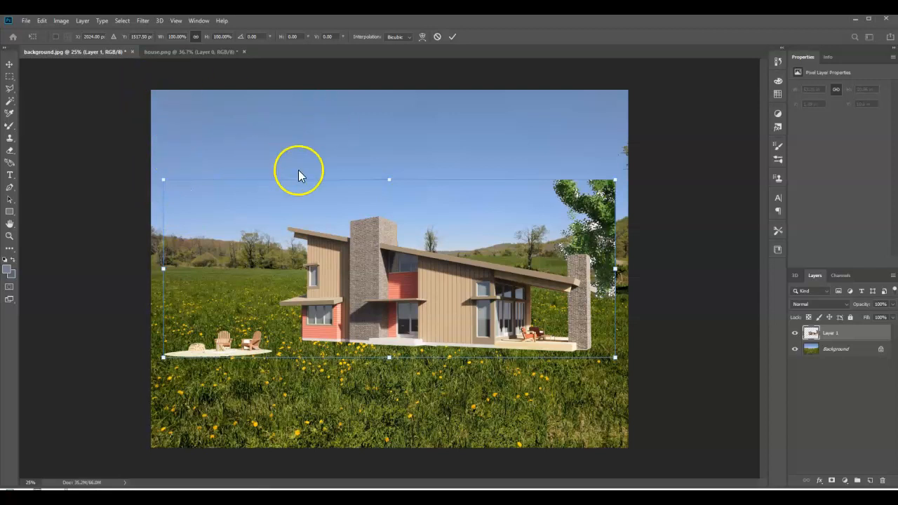
left_click_drag(162, 181, 493, 309)
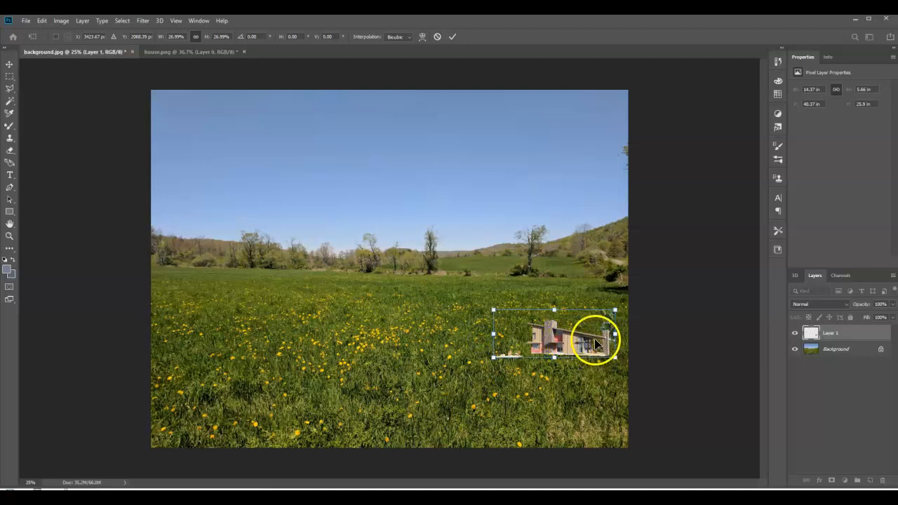
left_click_drag(601, 351, 374, 208)
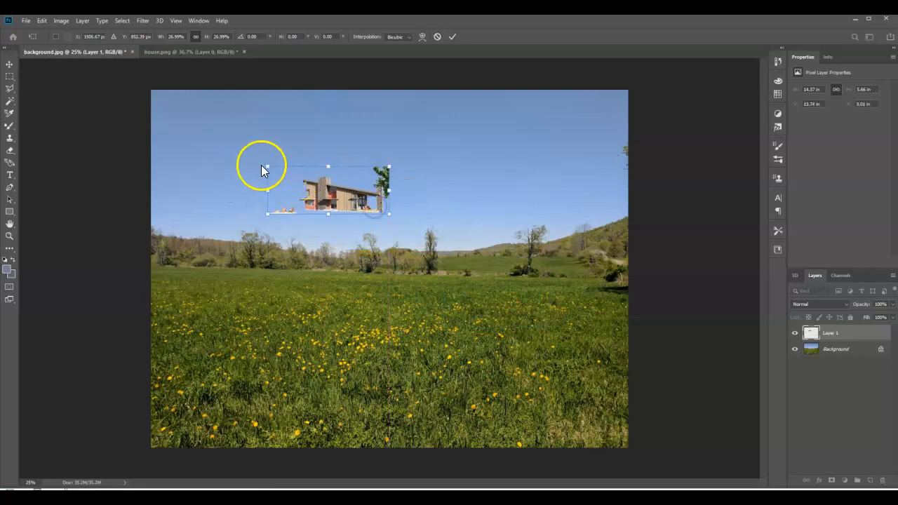
left_click_drag(267, 166, 336, 206)
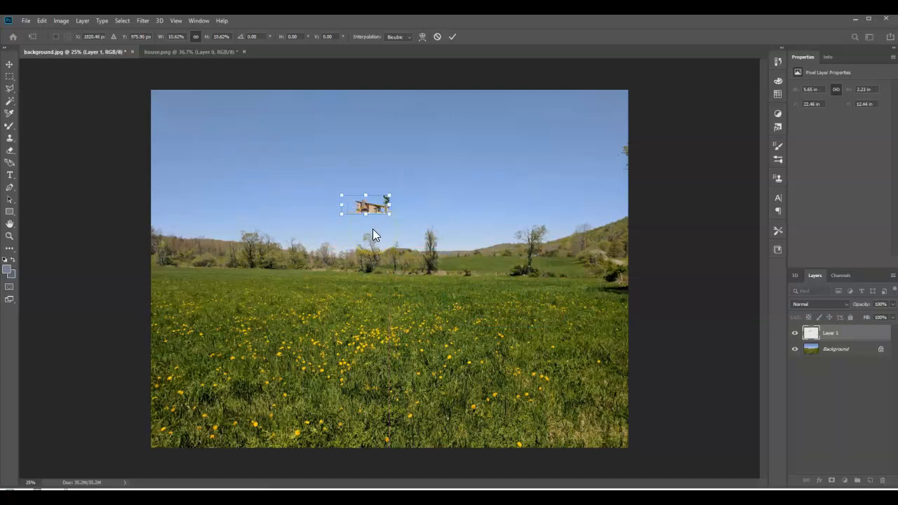
key("Escape")
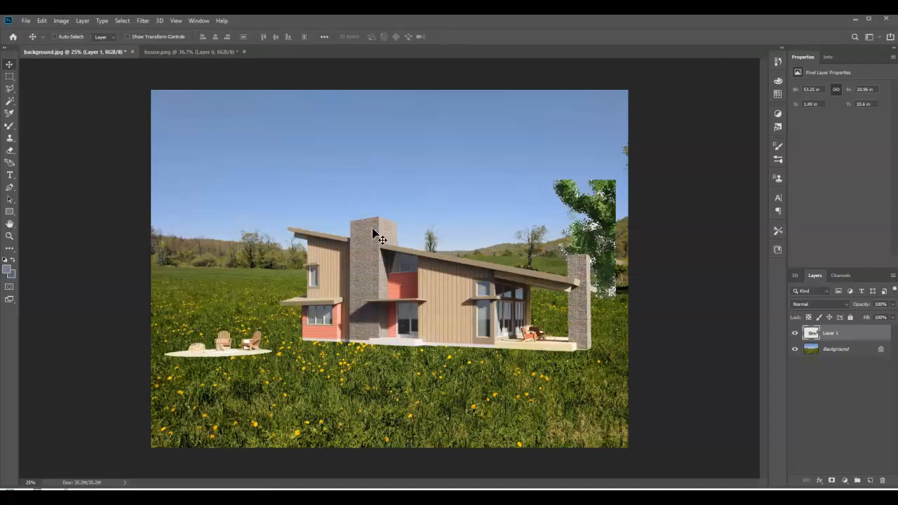
Rename the pasted house layer as building.
left_click(437, 283)
left_click(429, 299)
double_click(829, 334)
type("building")
key("Return")
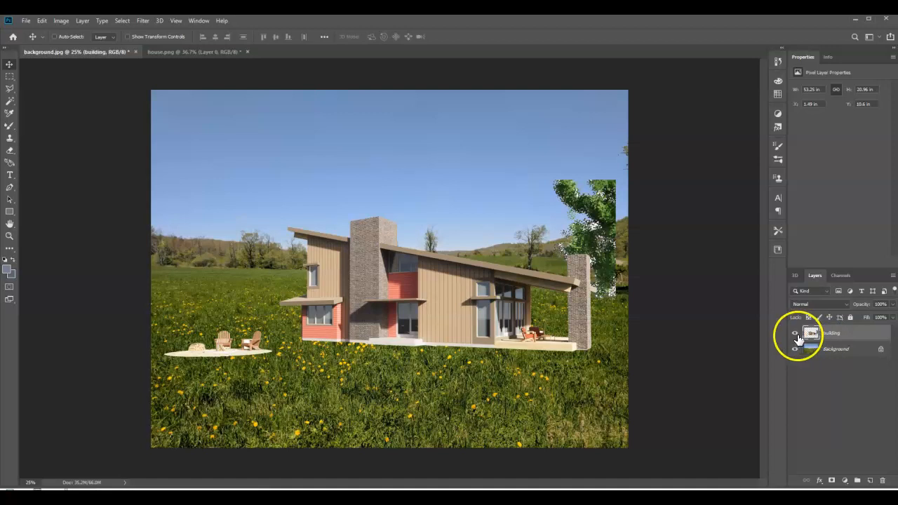
With the building layer hidden, turn on the rulers and place a horizontal guide along the background photo's horizon line.
left_click(795, 333)
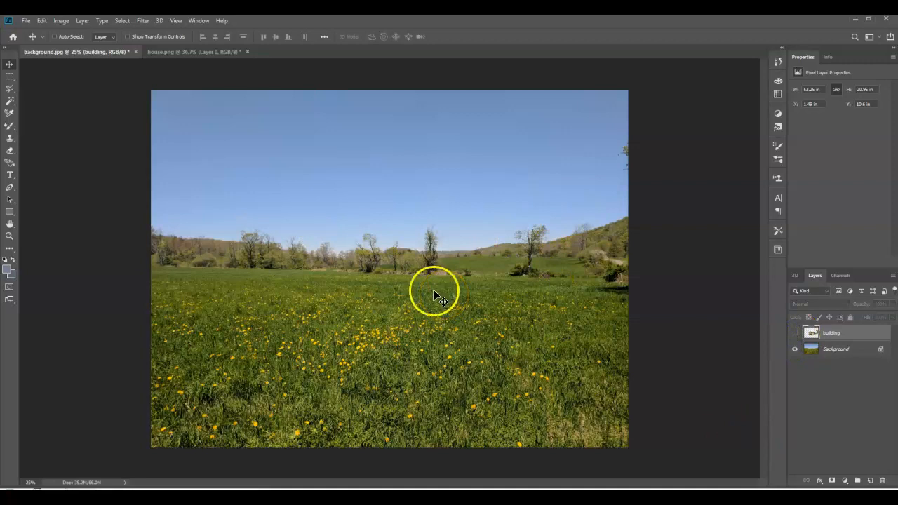
left_click(177, 21)
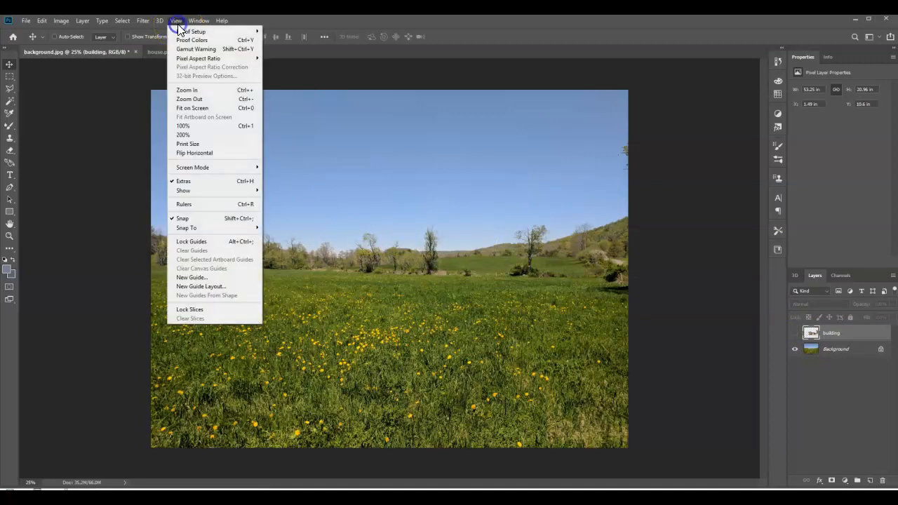
left_click(182, 206)
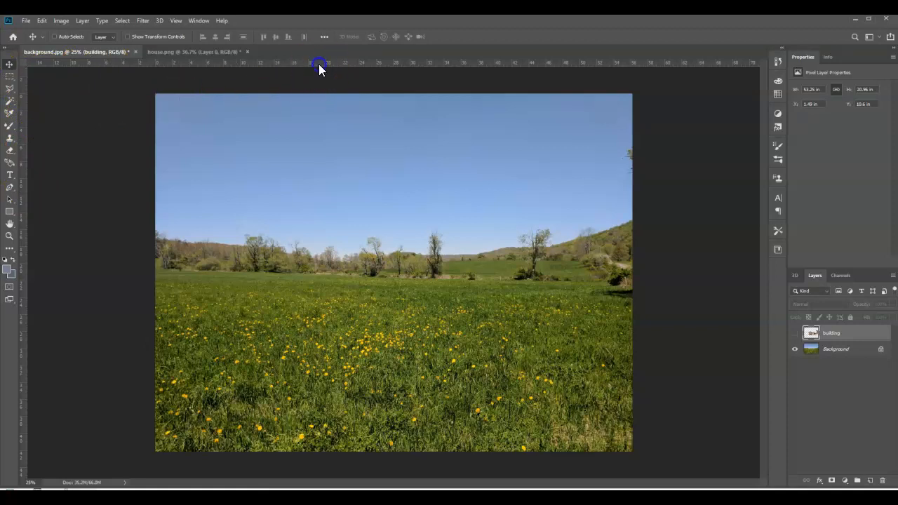
left_click_drag(319, 69, 314, 272)
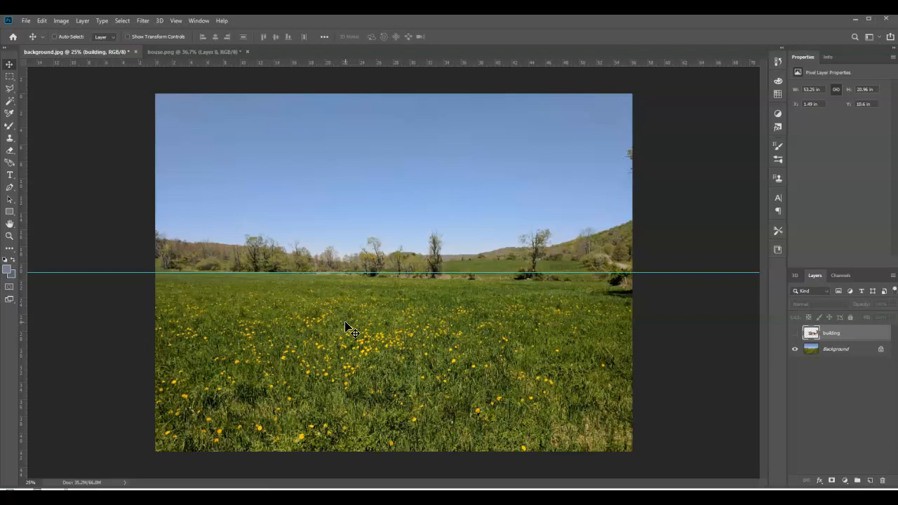
left_click_drag(395, 277, 430, 303)
Show the building layer again and move the house vertically until the horizon guide crosses its ground-floor windows.
left_click(795, 335)
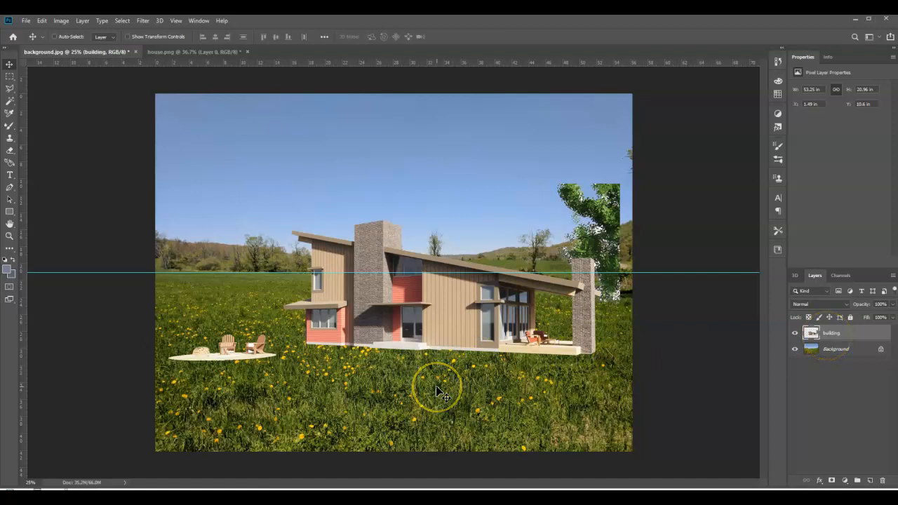
left_click(370, 343)
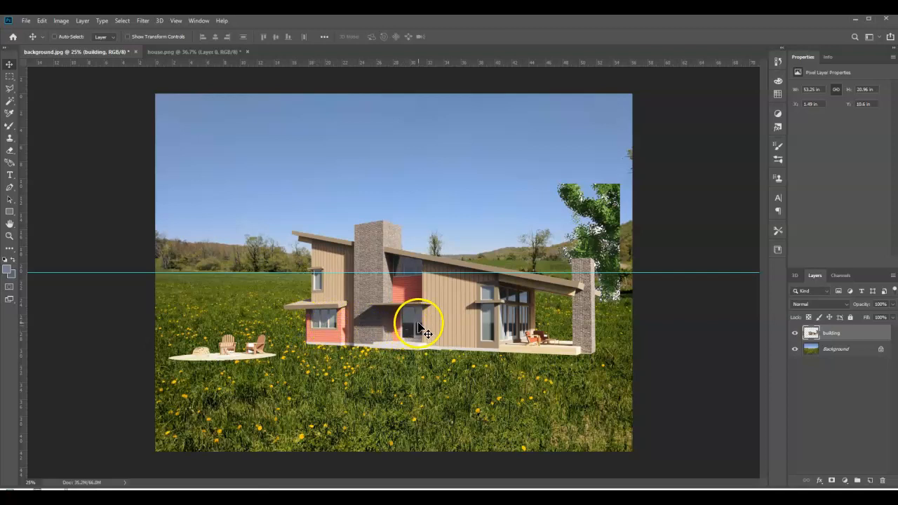
left_click_drag(461, 341, 459, 289)
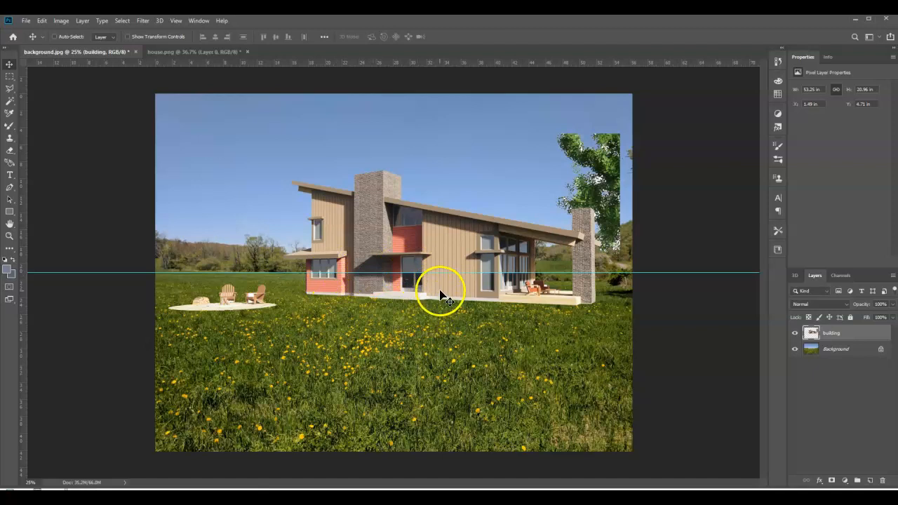
left_click_drag(442, 293, 441, 422)
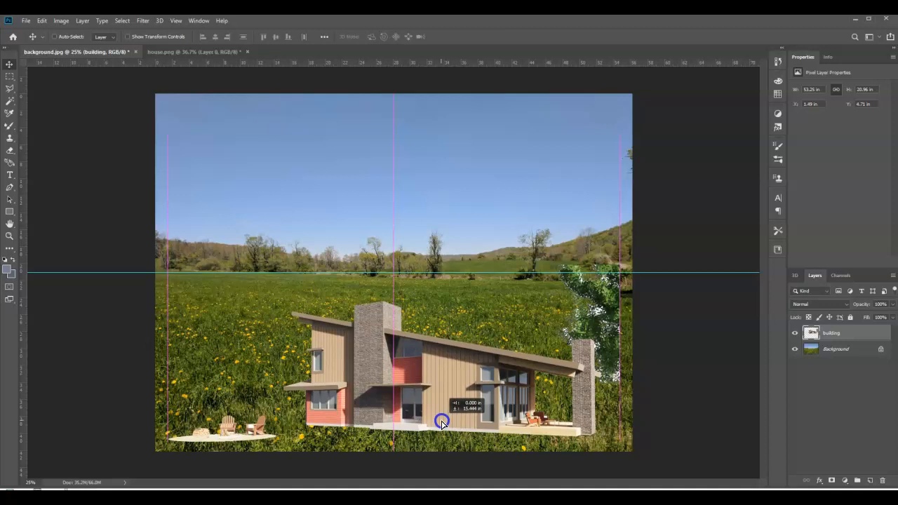
left_click_drag(441, 422, 442, 422)
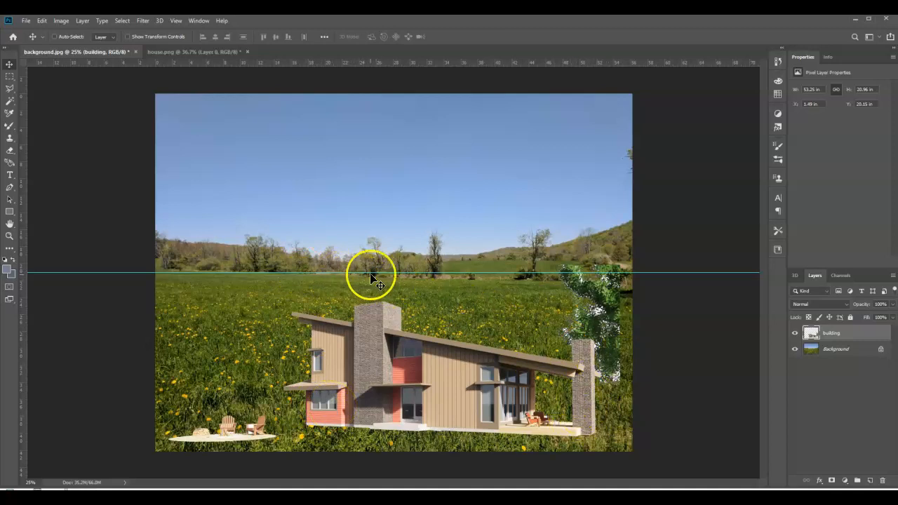
left_click_drag(443, 405, 450, 279)
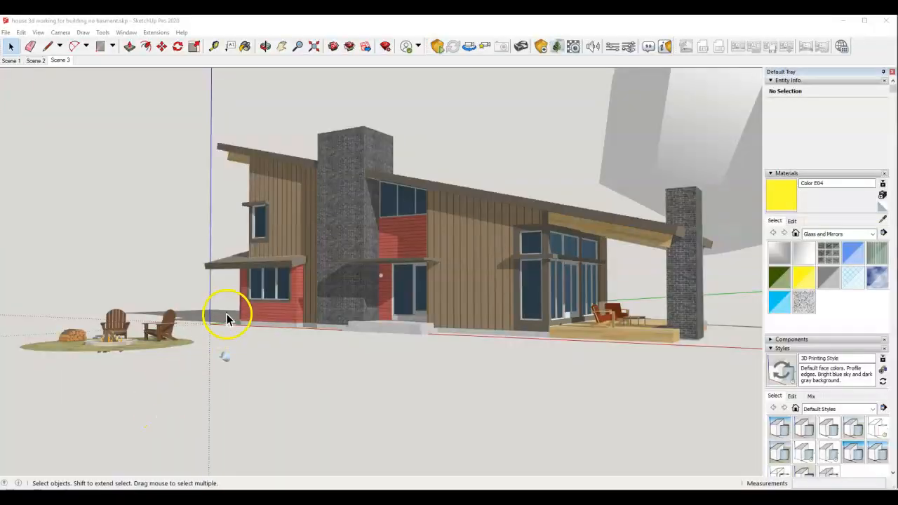
Switch to SketchUp and use Tape Measure to find eye height on the red wall corner, measuring up from the foundation's base.
mouse_move(227, 261)
left_mouse_down()
mouse_move(260, 285)
mouse_move(251, 291)
left_mouse_up()
scroll(249, 291, "up", 8)
scroll(405, 362, "down", 1)
left_click_drag(468, 382, 441, 376)
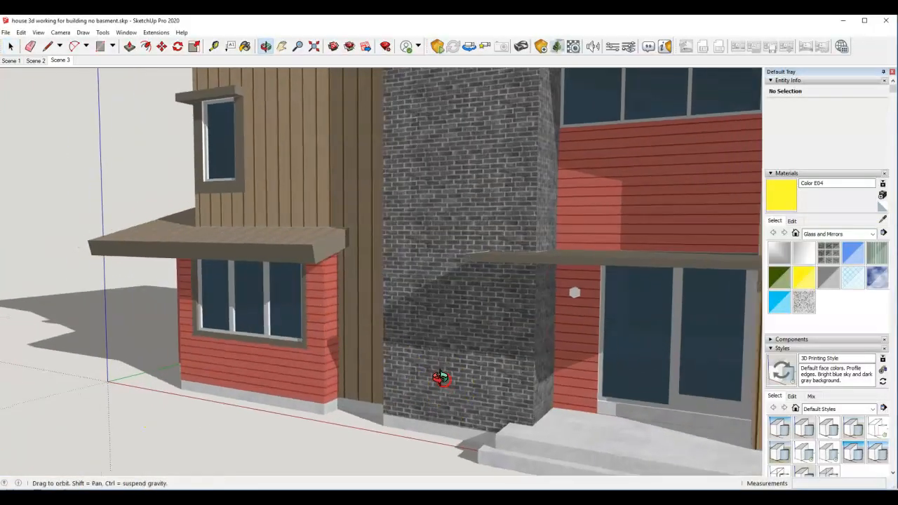
scroll(358, 385, "up", 3)
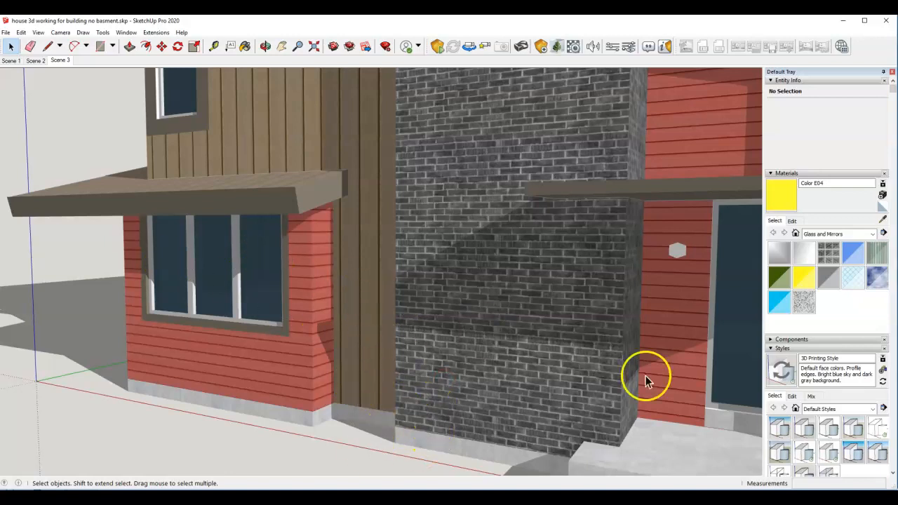
left_click(214, 47)
left_click(311, 425)
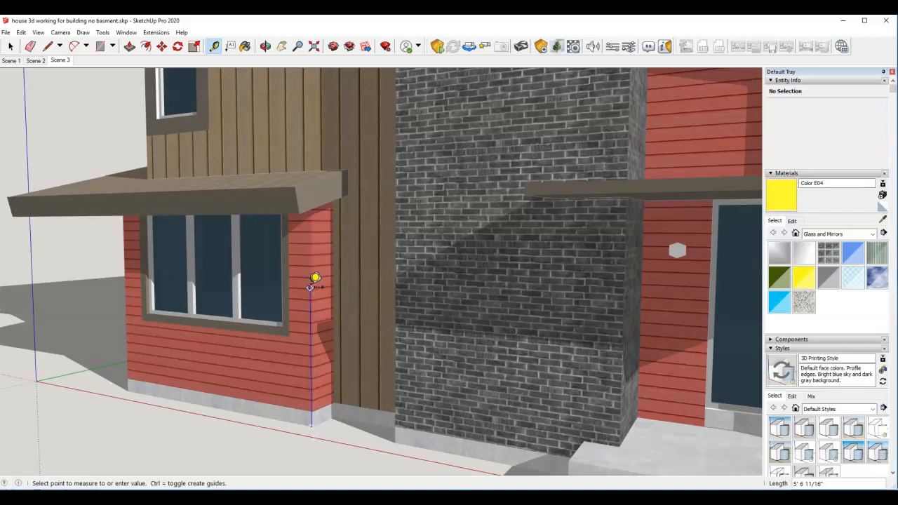
left_click(310, 286)
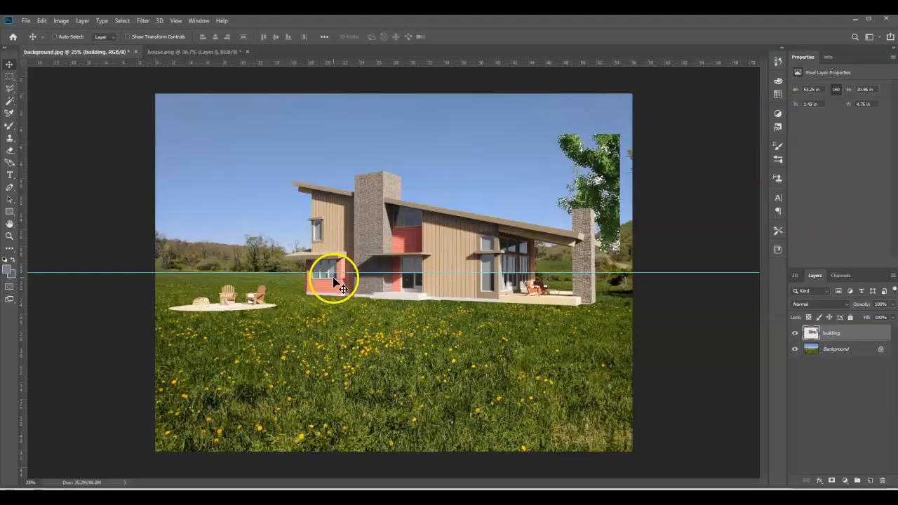
Switch back to Photoshop and nudge the building layer down to about Y 4.93 in, matching eye height to the horizon guide.
left_click(336, 279)
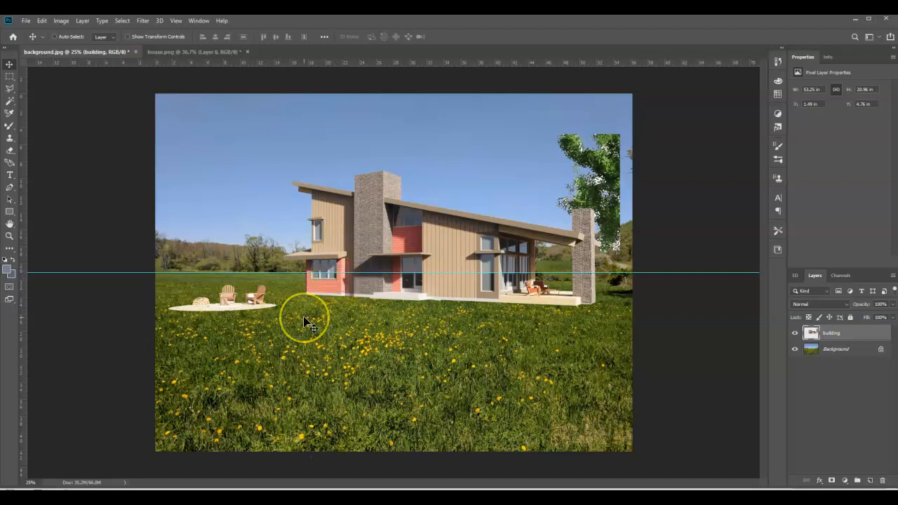
key("Down")
key("Down")
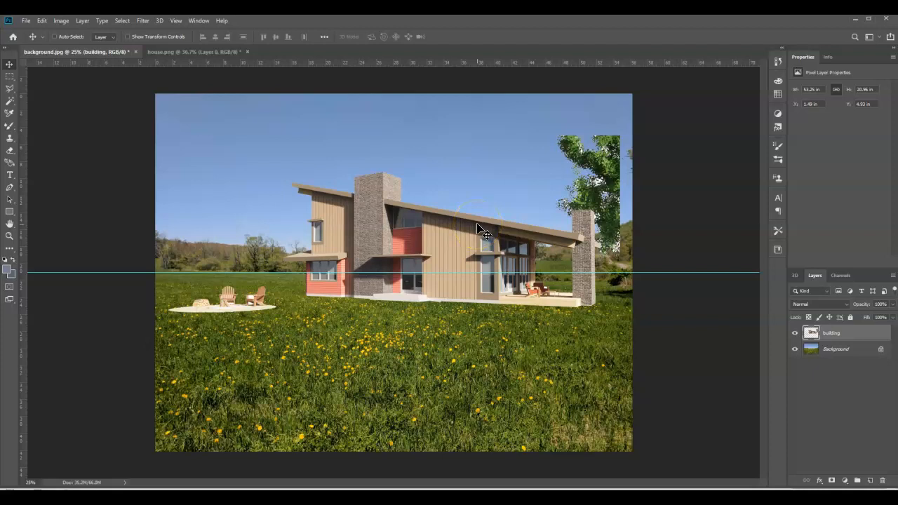
Scale the building layer up proportionally to about 110%.
left_click(518, 245)
left_click(42, 20)
mouse_move(94, 238)
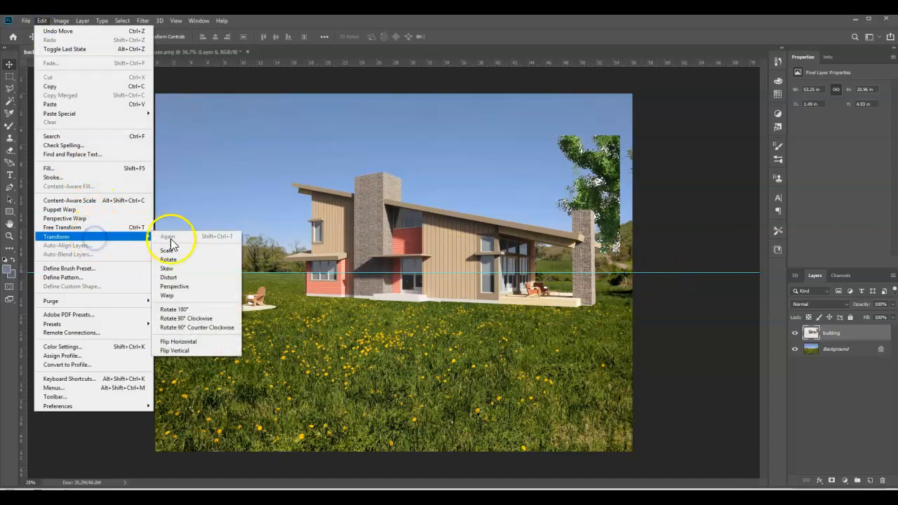
left_click(200, 249)
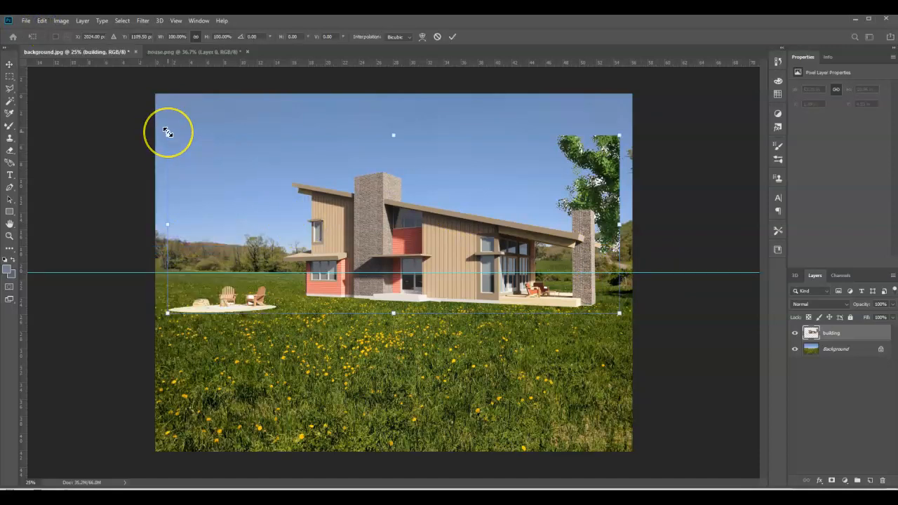
left_click_drag(168, 132, 123, 115)
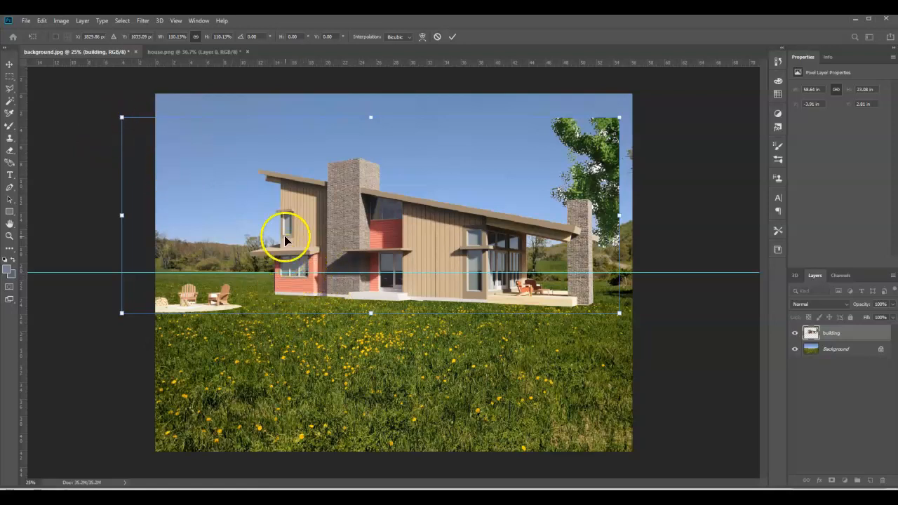
key("Return")
Nudge the enlarged building down to about Y 3.31 in to realign its eye height with the horizon guide.
key("Down")
key("Down")
key("Down")
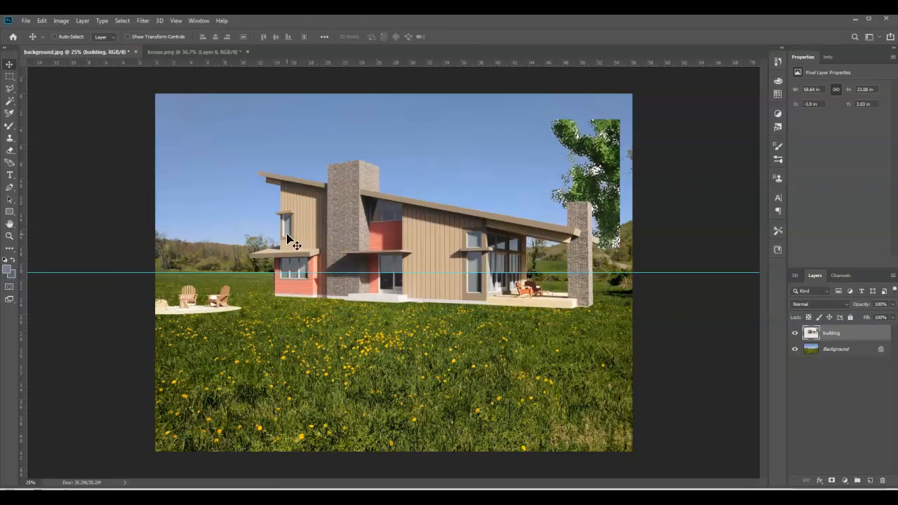
key("Down")
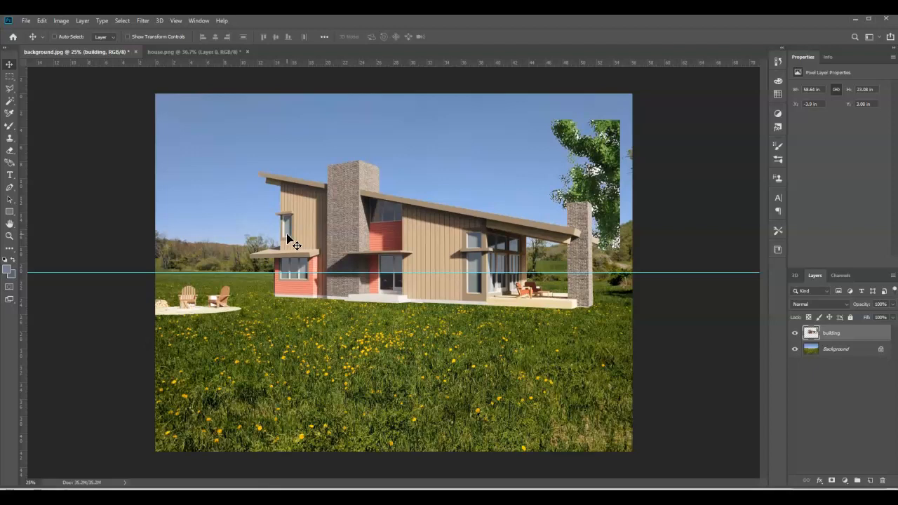
key("Down")
key("Down")
key("Down")
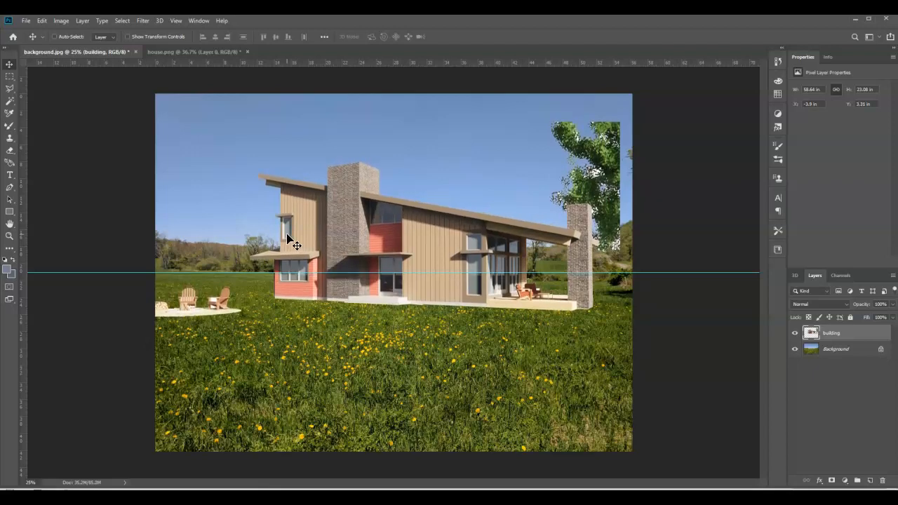
Examine up close where the horizon guide crosses the red wall beside the ground-floor window.
left_click(292, 227)
left_click(298, 198)
scroll(315, 281, "up", 3)
scroll(304, 285, "up", 5)
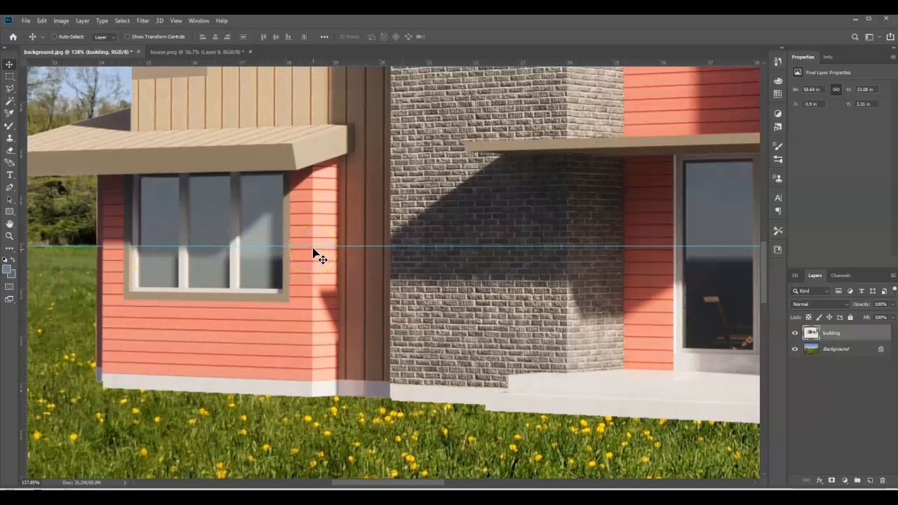
scroll(281, 290, "down", 5)
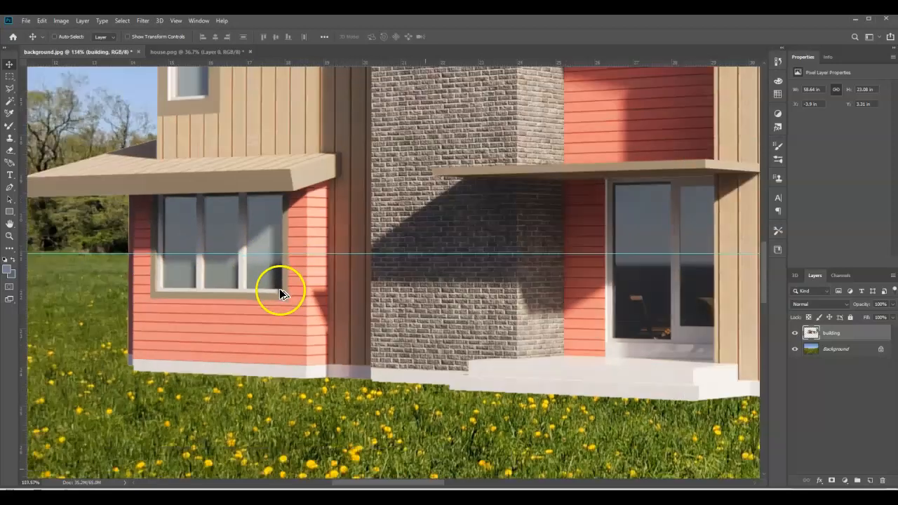
scroll(279, 294, "down", 3)
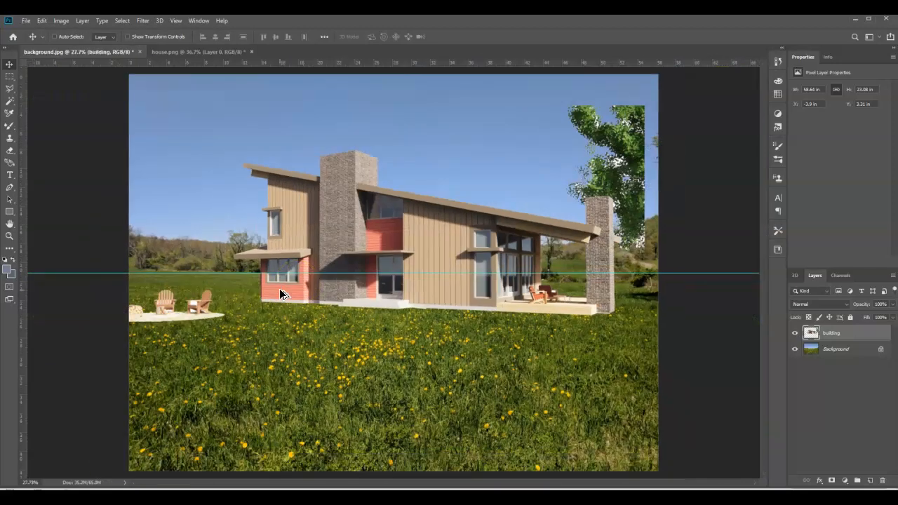